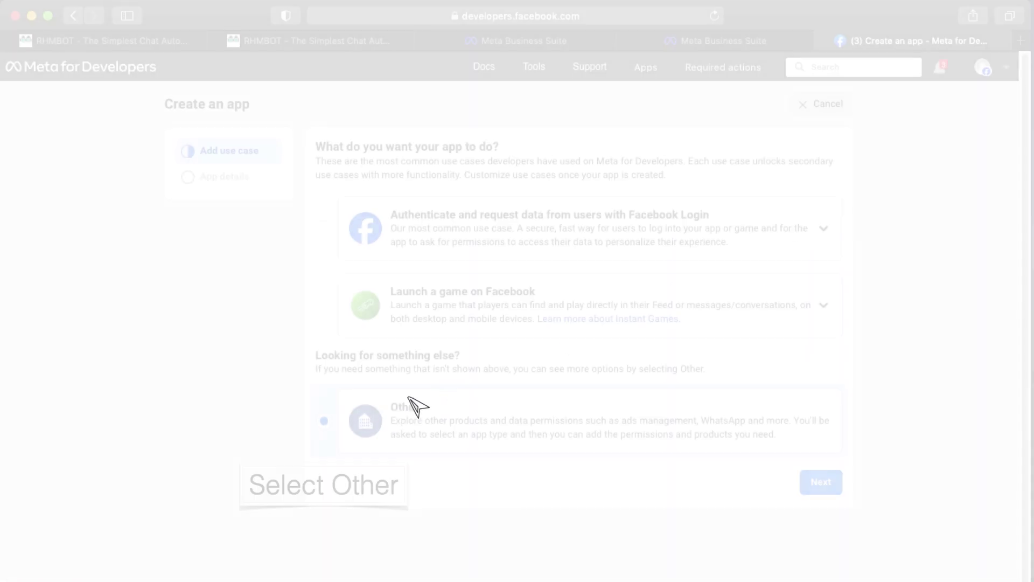
Choose the Other use case when starting the new app
left_click(324, 421)
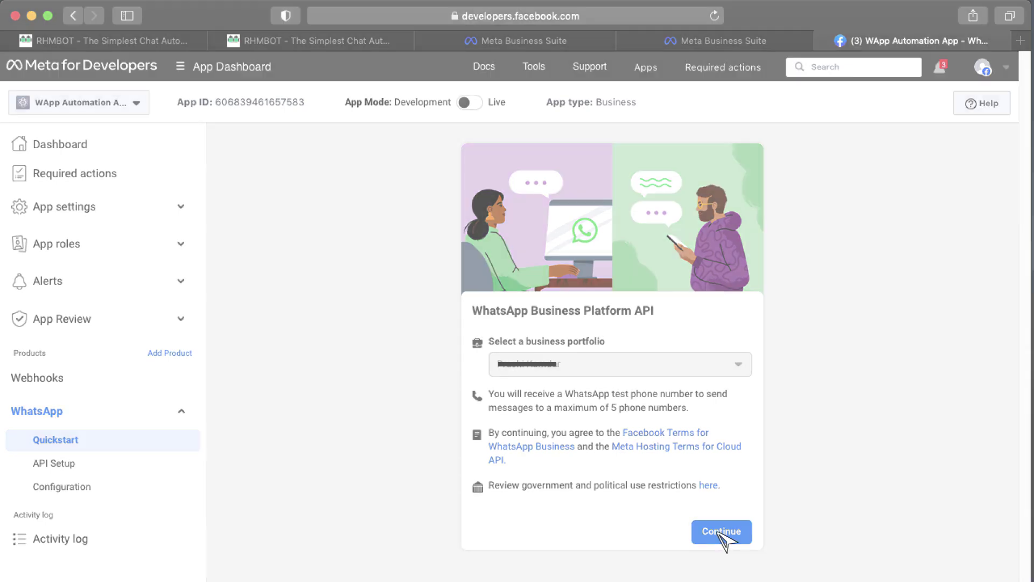
Confirm adding WhatsApp under the business portfolio, then bring up WhatsApp Configuration
left_click(729, 534)
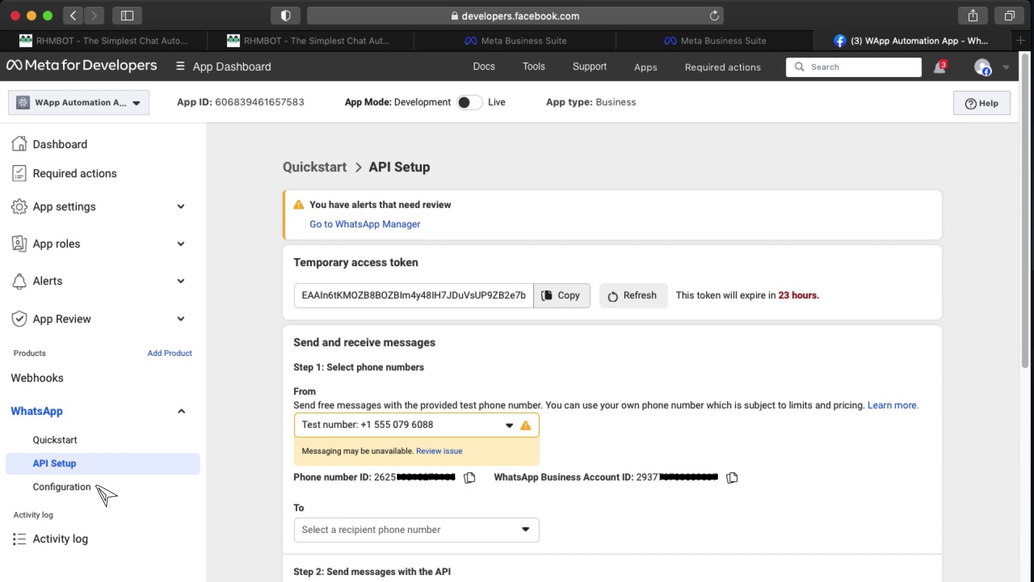
left_click(97, 486)
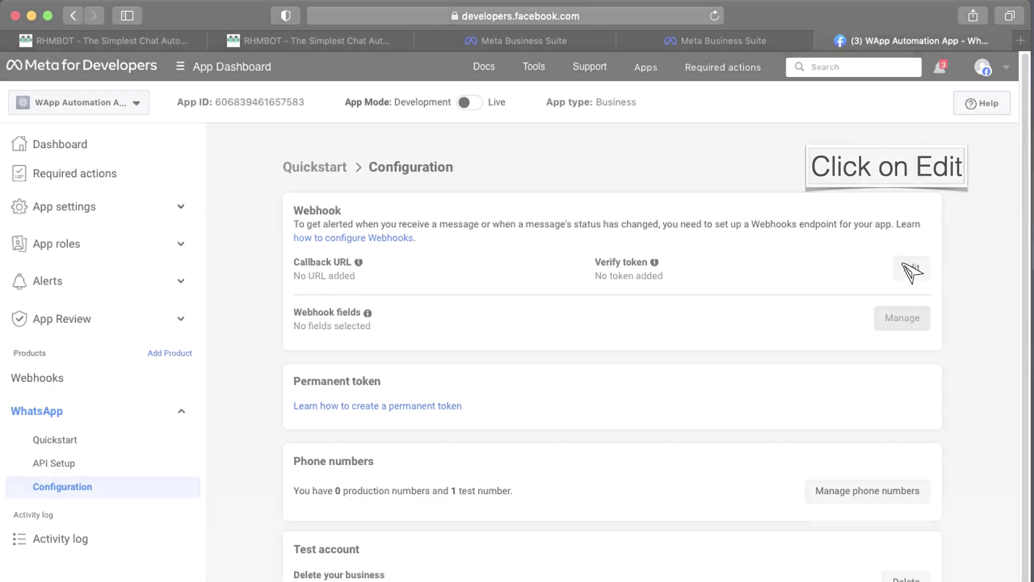
Start editing the webhook's callback URL in the Webhook section
left_click(916, 268)
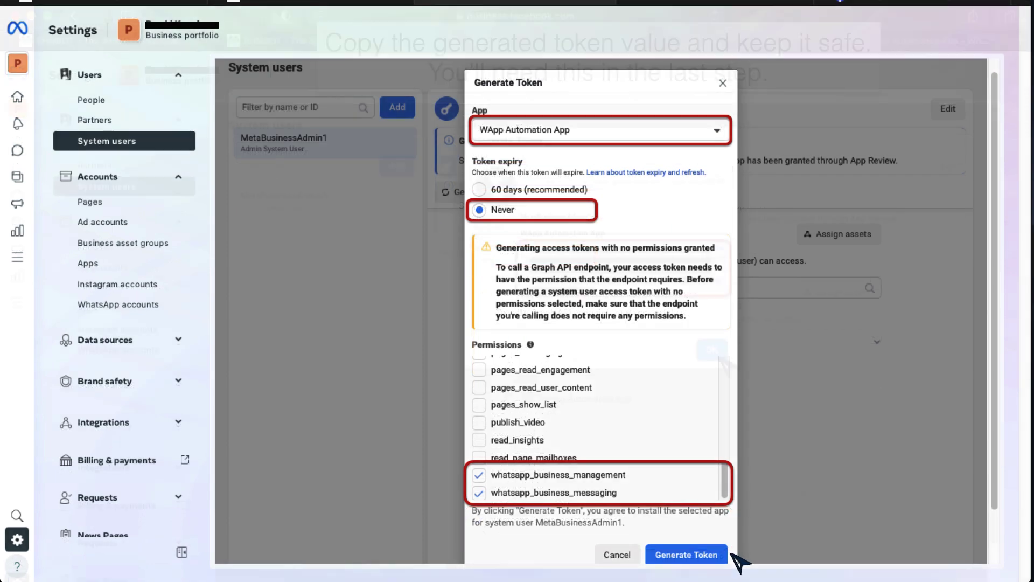
Generate the never-expiring access token for WApp Automation App with WhatsApp permissions
left_click(722, 555)
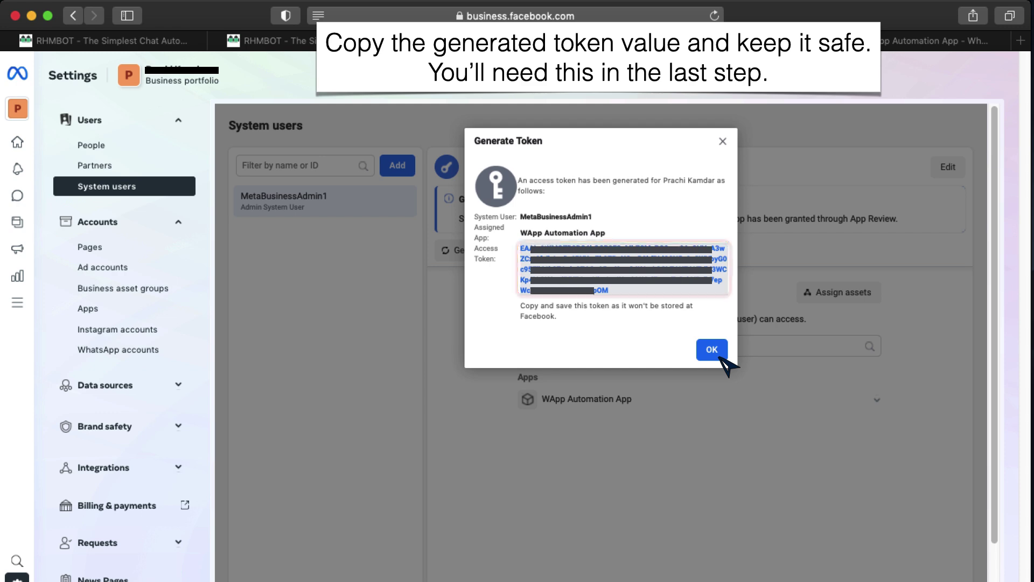